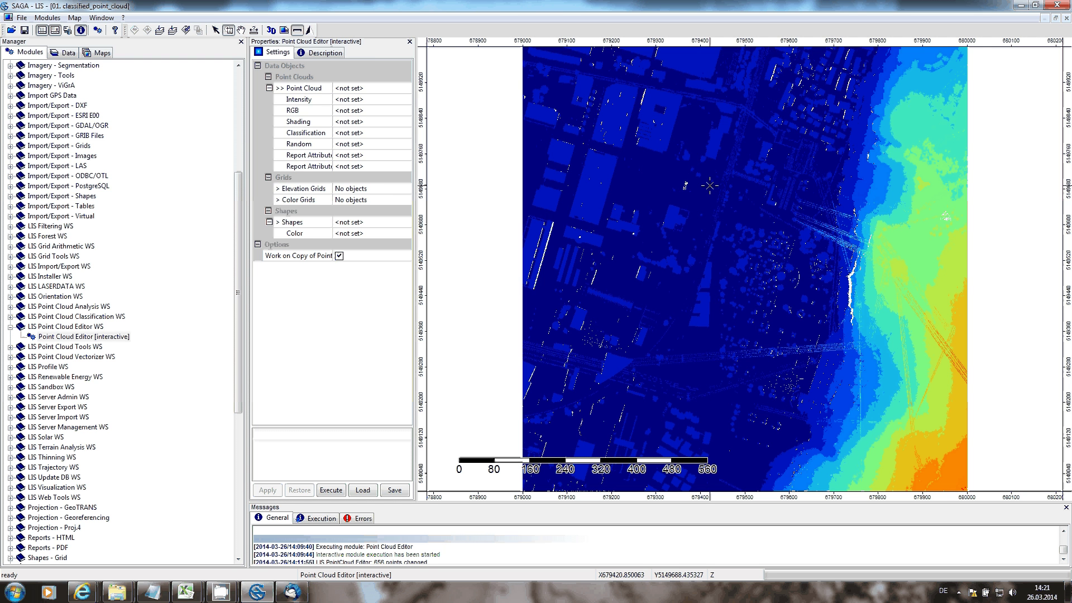
# Run the Point Cloud Editor on a copy of '01. classified_point_cloud' using its intensity and classification fields
pyautogui.click(362, 88)
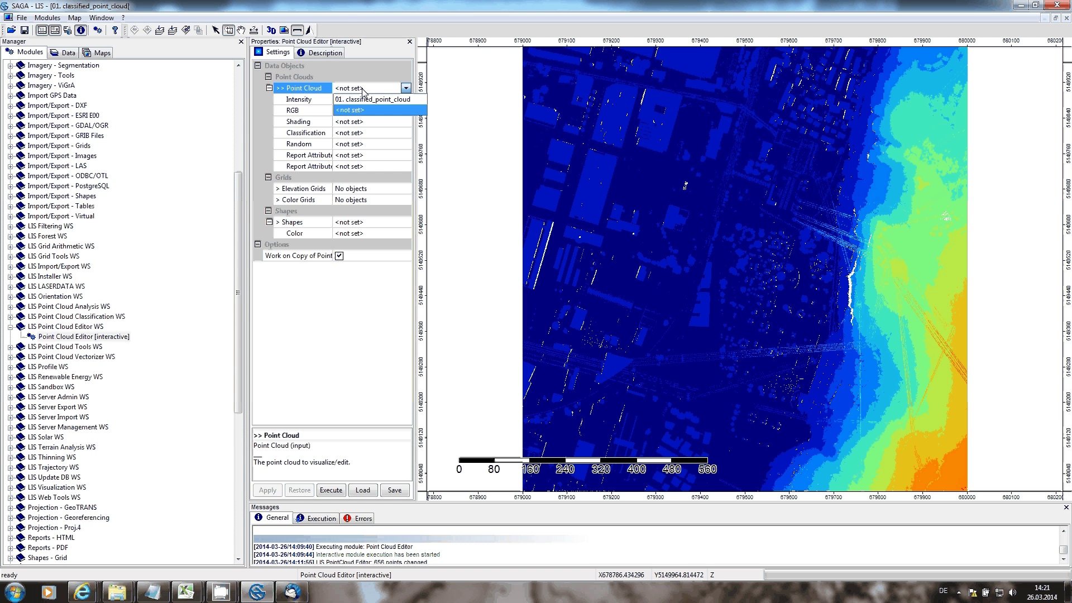
pyautogui.click(362, 98)
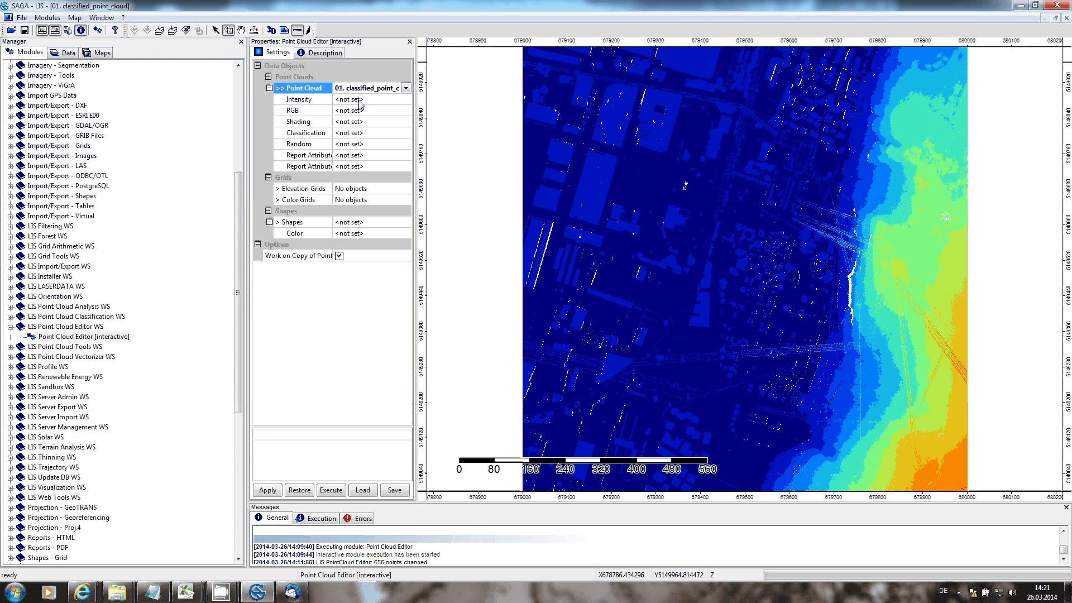
pyautogui.click(361, 101)
pyautogui.click(371, 143)
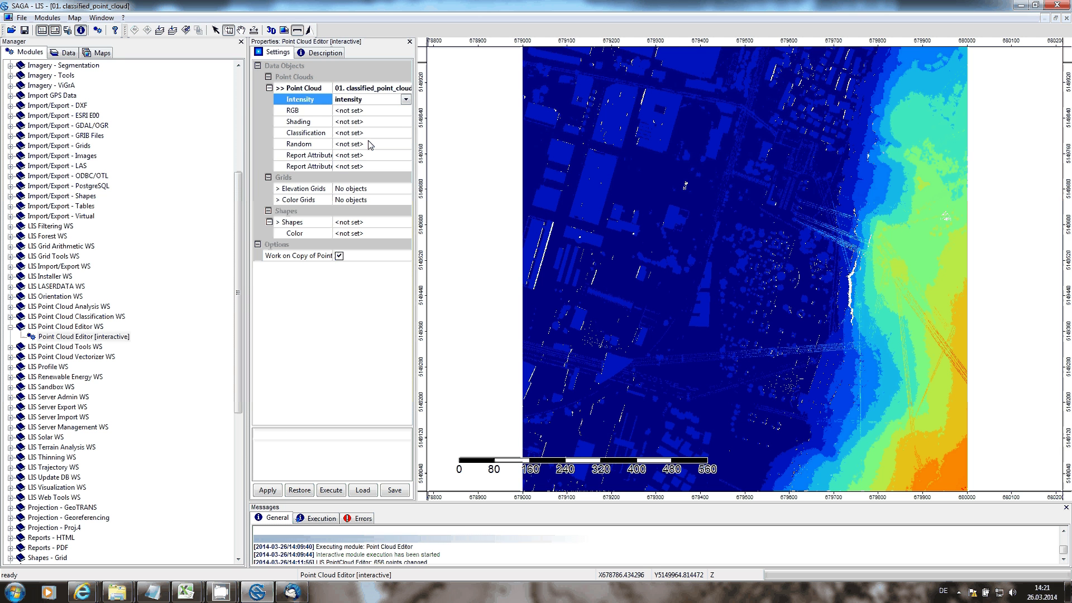
pyautogui.click(366, 133)
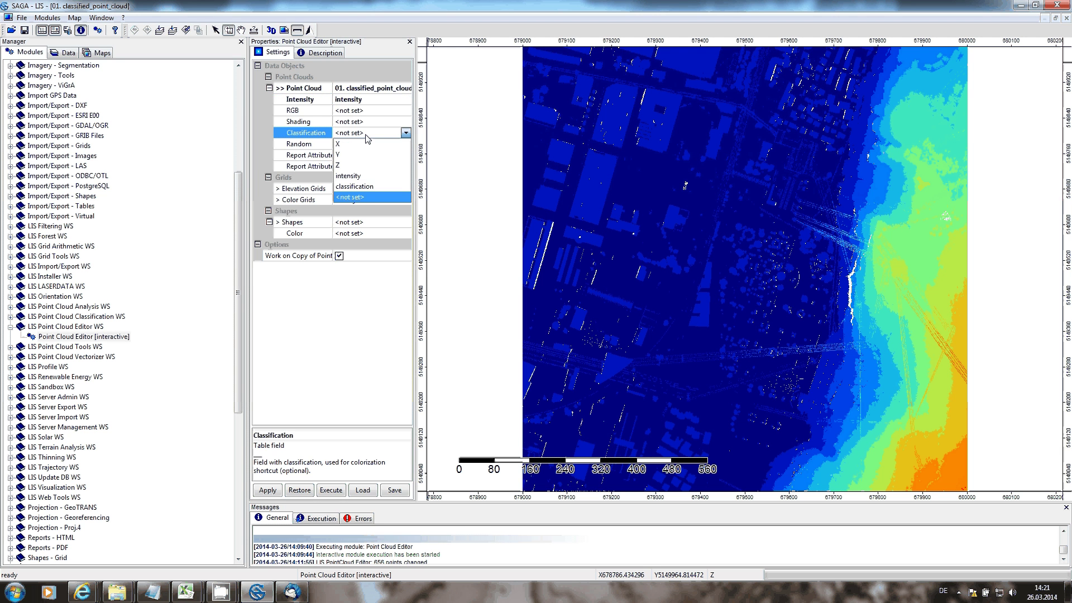
pyautogui.click(369, 187)
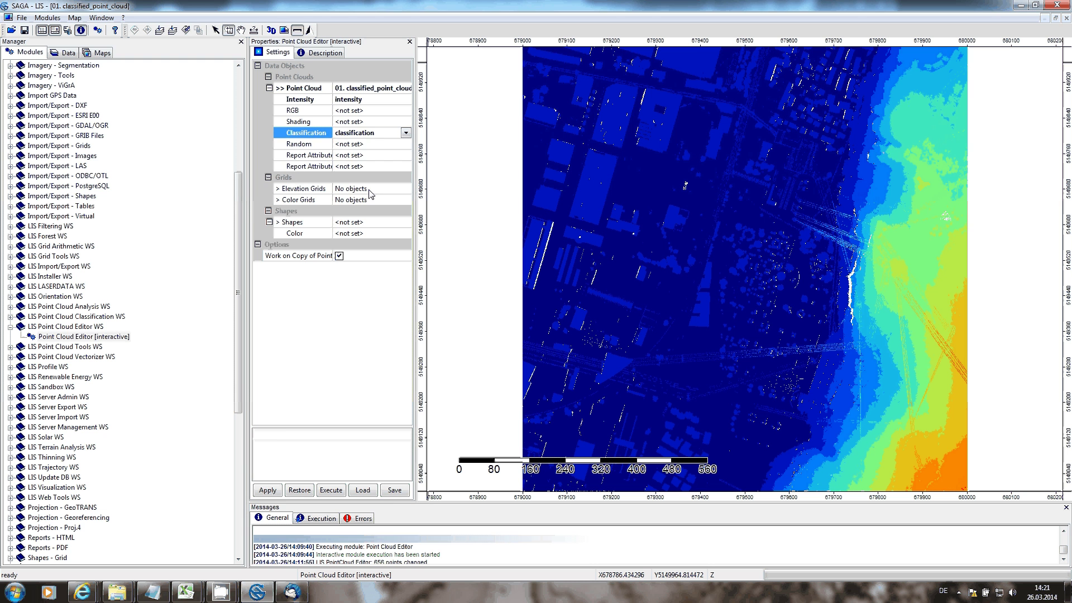
pyautogui.click(339, 256)
pyautogui.click(324, 494)
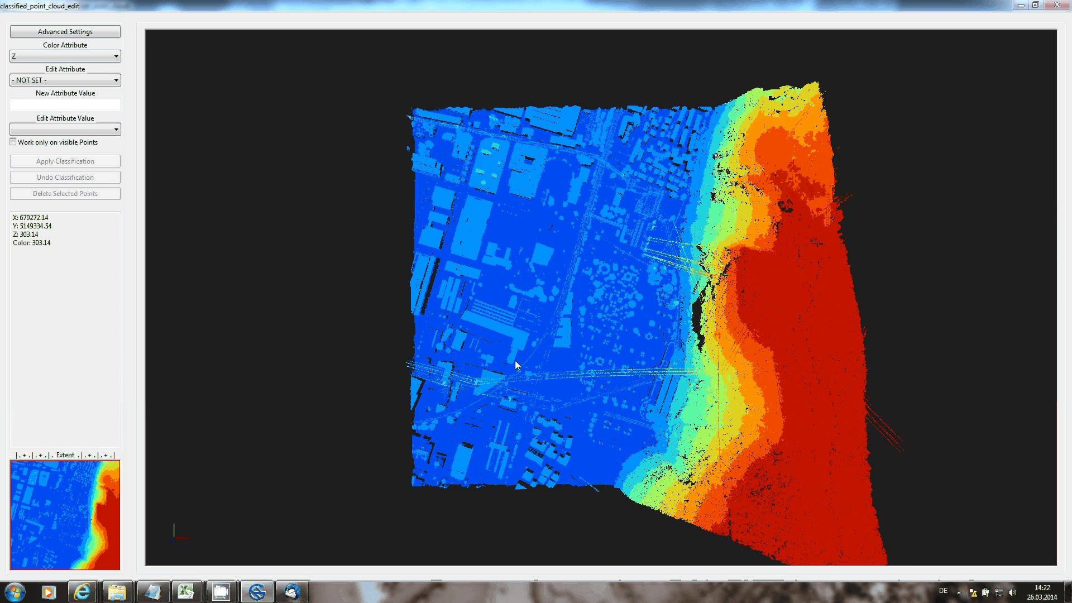
# Orbit the cloud obliquely and restrict the display to a smaller city area drawn in the minimap
pyautogui.moveTo(514, 361)
pyautogui.mouseDown()
pyautogui.moveTo(565, 244)
pyautogui.moveTo(563, 196)
pyautogui.moveTo(535, 327)
pyautogui.moveTo(535, 209)
pyautogui.moveTo(552, 159)
pyautogui.moveTo(296, 320)
pyautogui.mouseUp()
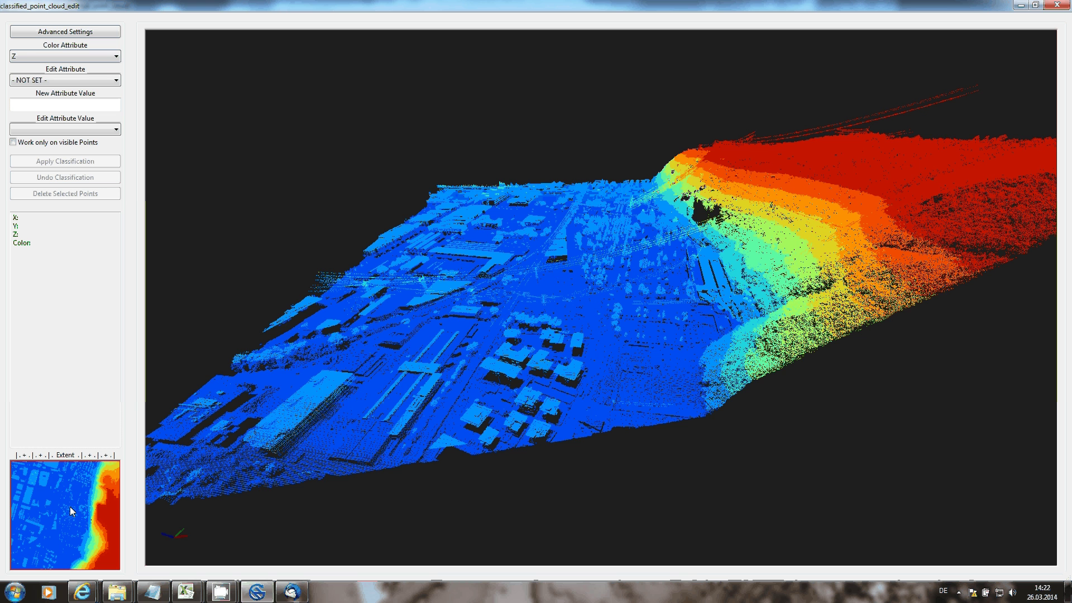
pyautogui.moveTo(66, 501); pyautogui.dragTo(109, 538)
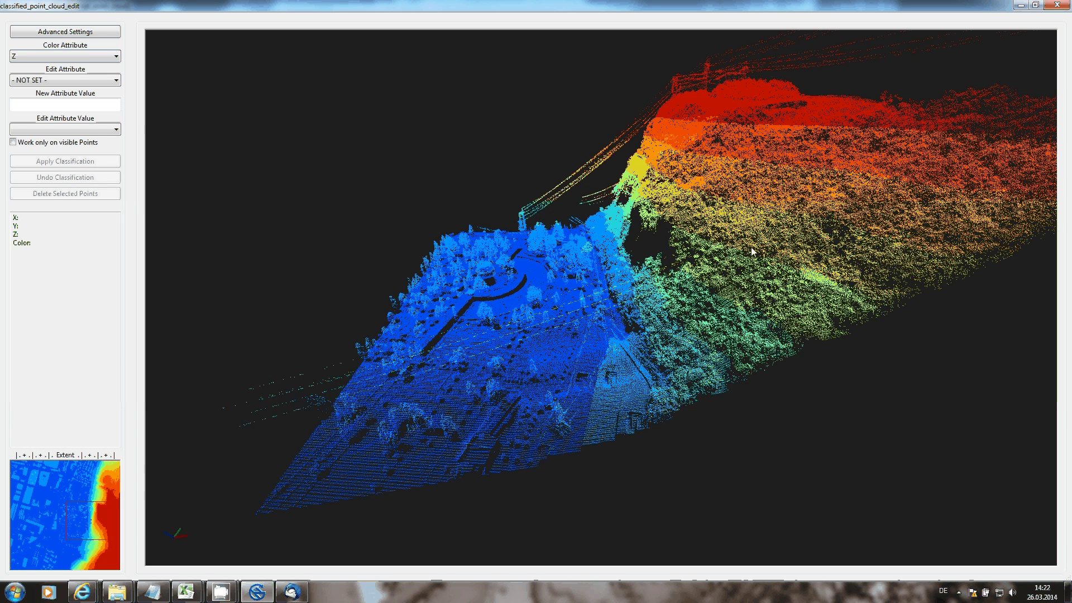
pyautogui.moveTo(750, 250)
pyautogui.mouseDown()
pyautogui.moveTo(641, 233)
pyautogui.moveTo(739, 365)
pyautogui.moveTo(683, 249)
pyautogui.moveTo(756, 235)
pyautogui.moveTo(688, 230)
pyautogui.mouseUp()
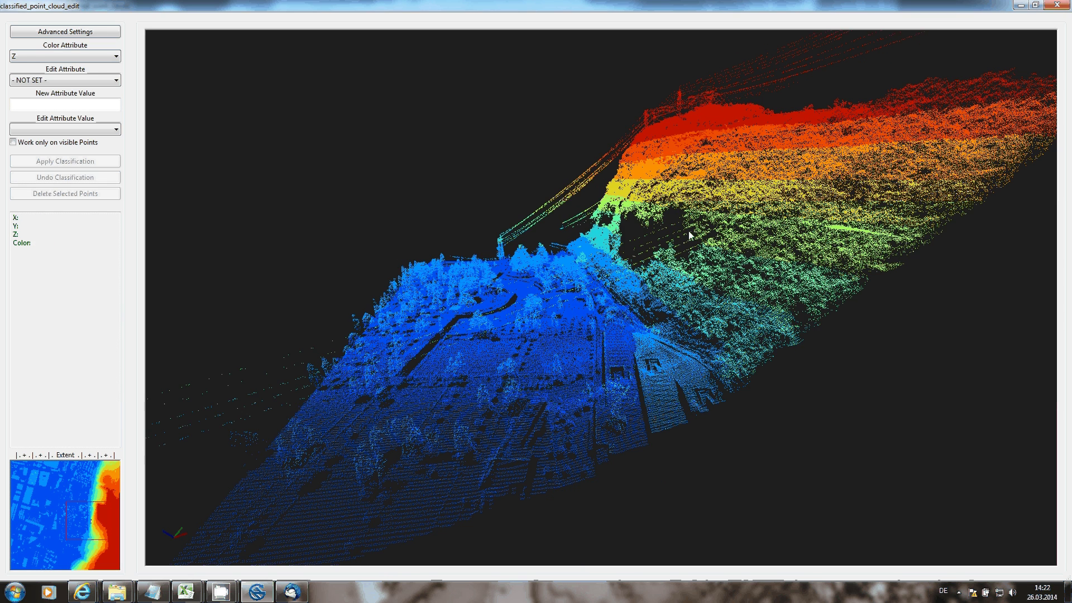
# Switch the point colouring from Z to intensity, then to classification, with a steeper downward view
pyautogui.press('Down')
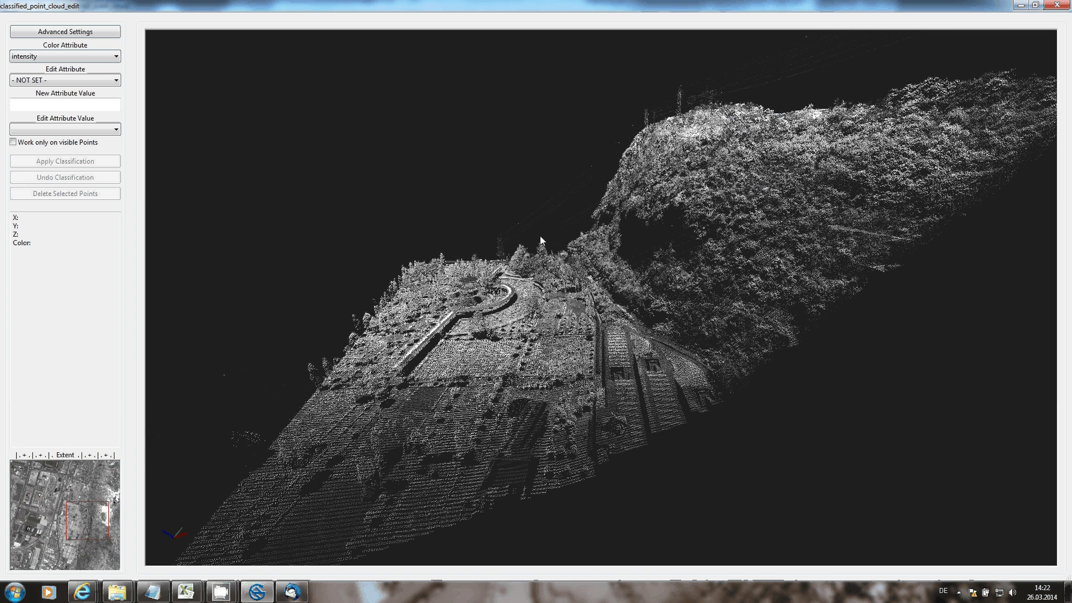
pyautogui.moveTo(540, 236); pyautogui.dragTo(525, 306)
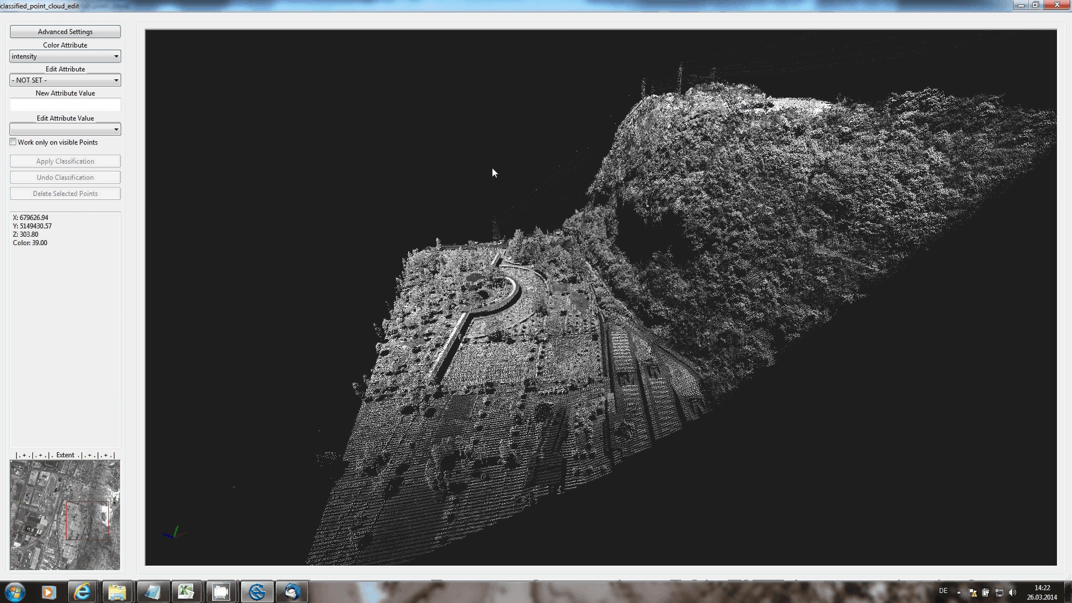
pyautogui.press('Down')
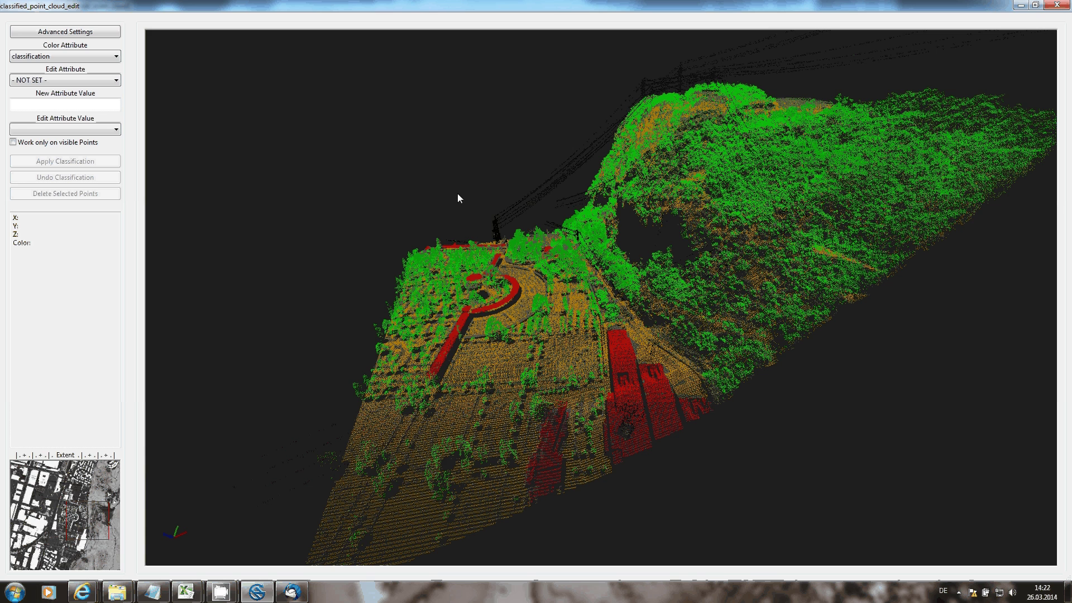
# Display ground, vegetation and building classes one at a time, viewing buildings top-down
pyautogui.press('1')
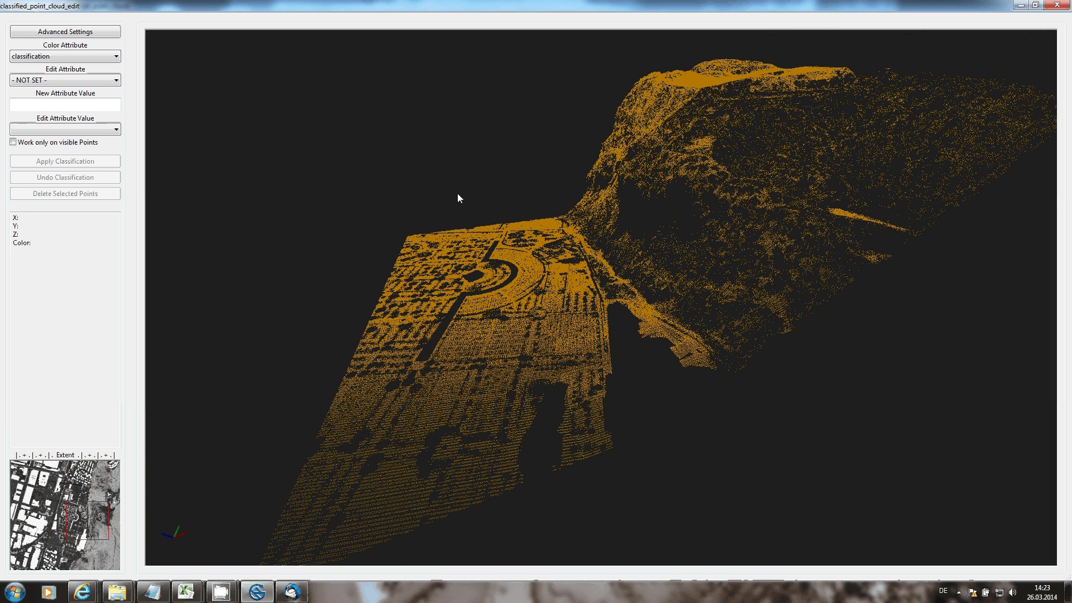
pyautogui.moveTo(543, 356); pyautogui.dragTo(485, 340)
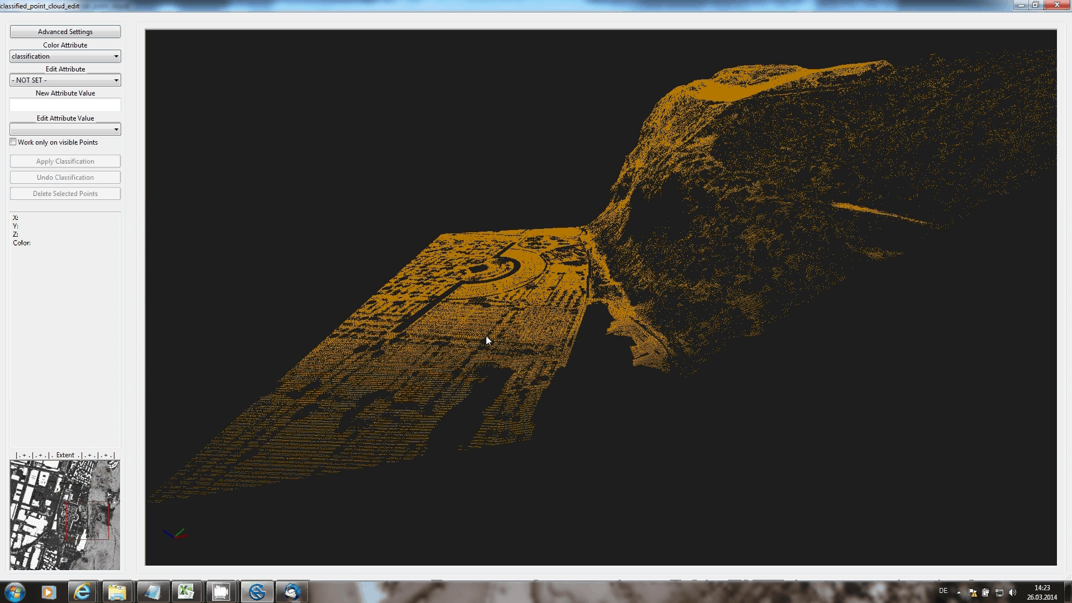
pyautogui.press('2')
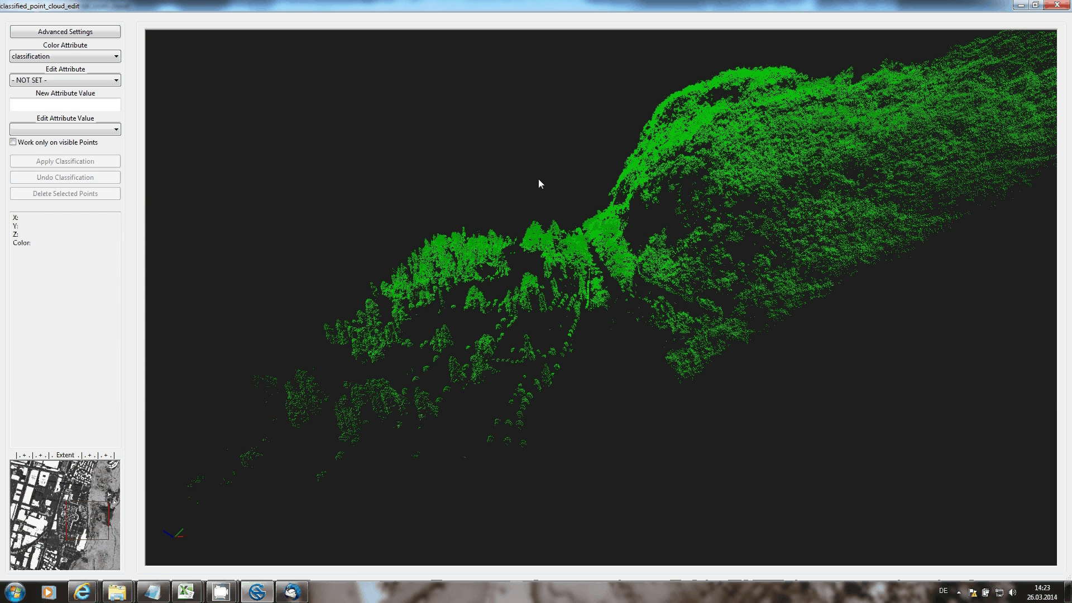
pyautogui.press('3')
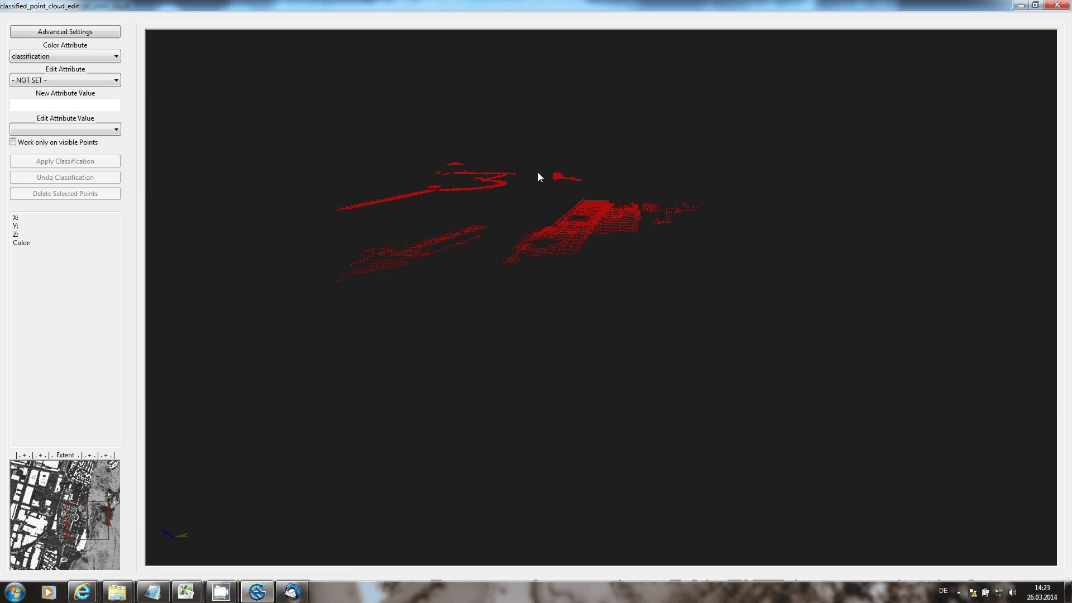
pyautogui.moveTo(538, 176)
pyautogui.mouseDown()
pyautogui.moveTo(548, 344)
pyautogui.moveTo(561, 336)
pyautogui.mouseUp()
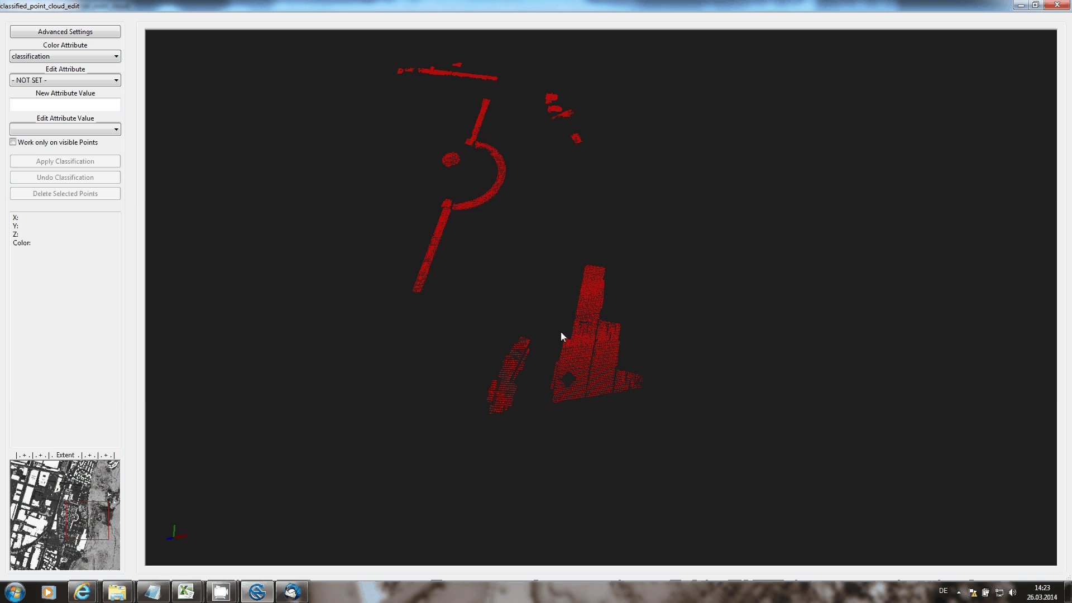
# Show two classes together, query a point's coordinates and class, and tilt the park low
pyautogui.press('2')
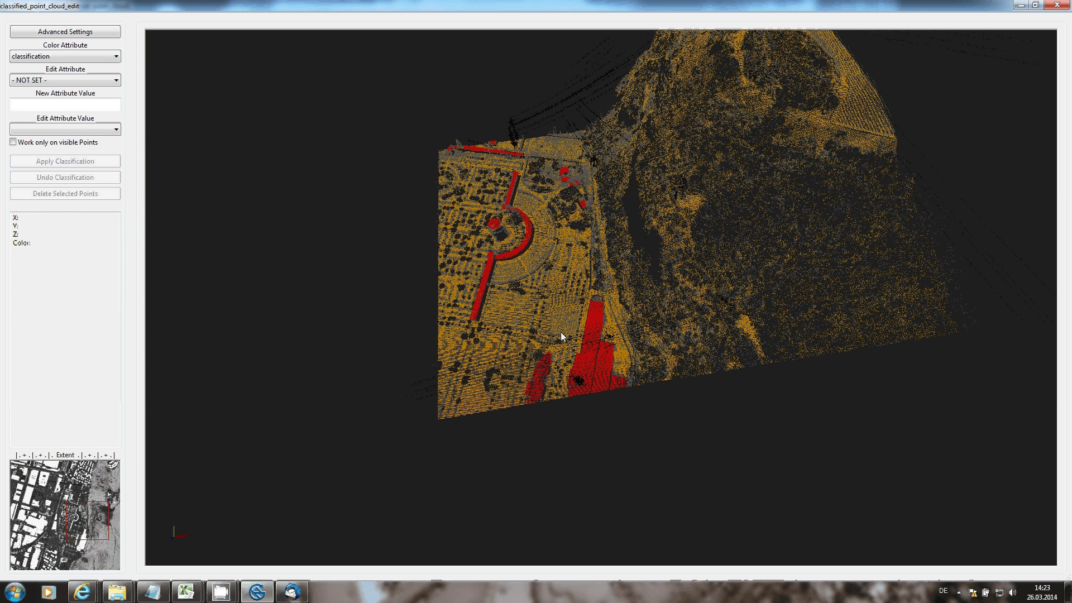
pyautogui.click(560, 332)
pyautogui.scroll(1, 556, 353)
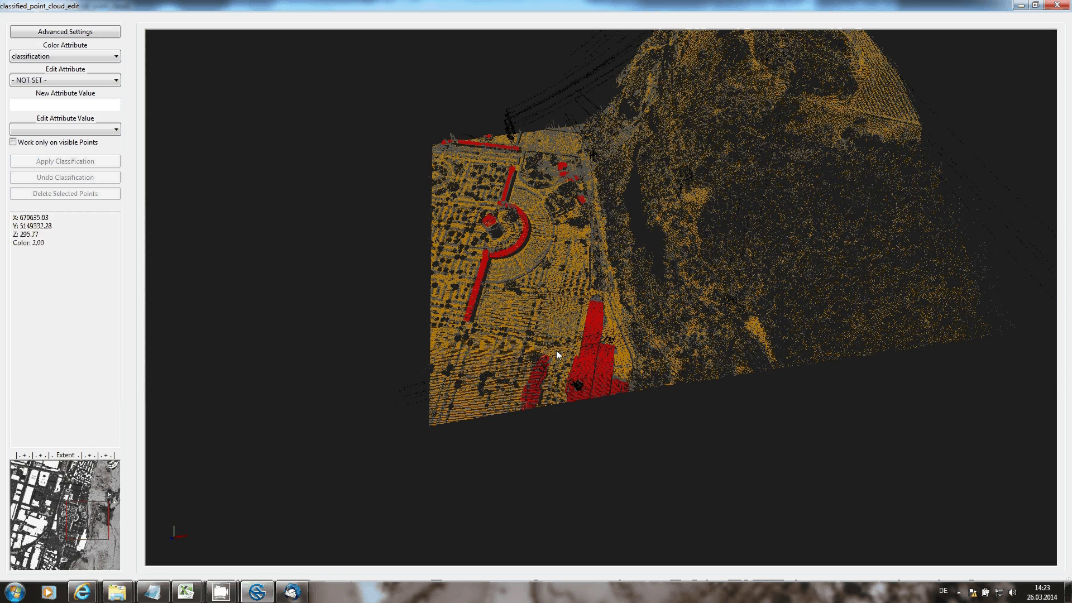
pyautogui.scroll(1, 556, 351)
pyautogui.moveTo(547, 379)
pyautogui.mouseDown()
pyautogui.moveTo(519, 189)
pyautogui.moveTo(555, 287)
pyautogui.moveTo(516, 265)
pyautogui.moveTo(523, 256)
pyautogui.moveTo(621, 337)
pyautogui.moveTo(592, 382)
pyautogui.moveTo(576, 193)
pyautogui.mouseUp()
# Query a ground point, draw a profile line across the park, and rotate it side-on
pyautogui.click(598, 242)
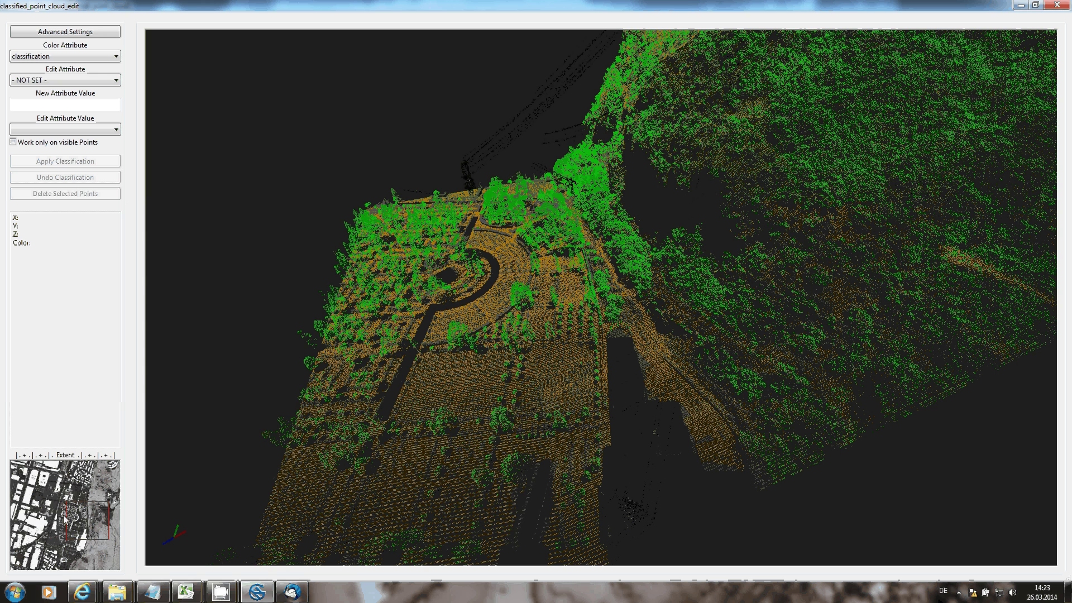
pyautogui.moveTo(65, 514); pyautogui.dragTo(86, 521)
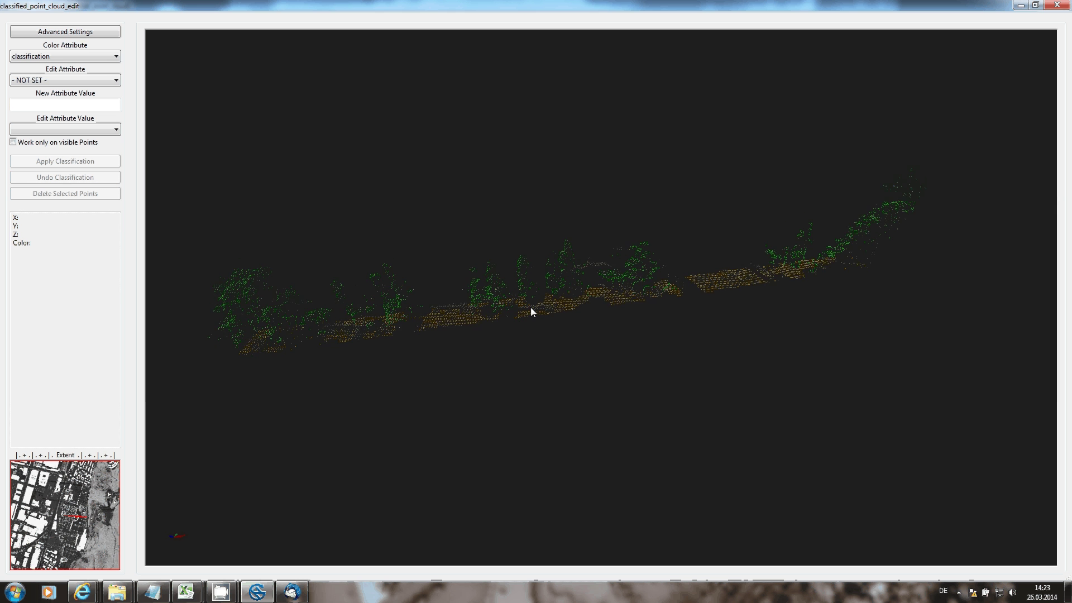
pyautogui.moveTo(529, 311); pyautogui.dragTo(535, 295)
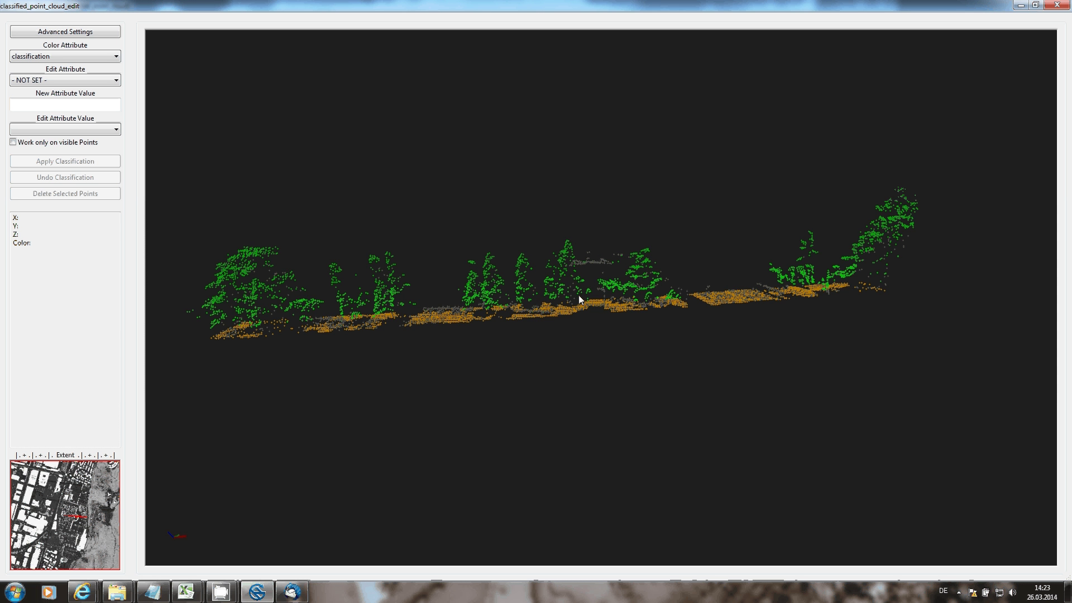
pyautogui.moveTo(562, 266); pyautogui.dragTo(564, 267)
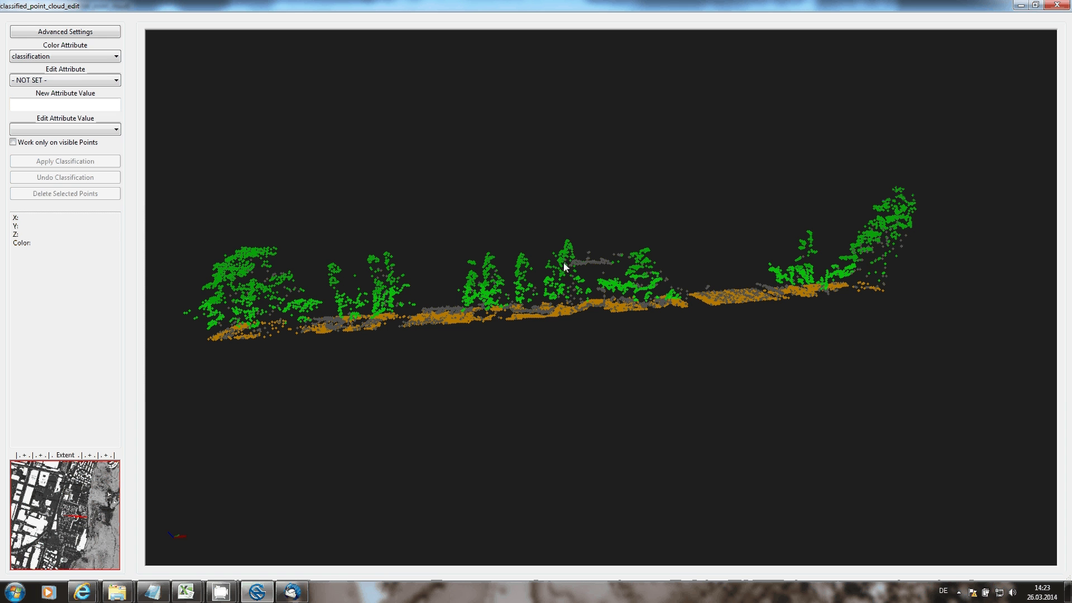
# Measure a tree's height down to the ground (about 23 m), then clear the measurement
pyautogui.click(568, 243)
pyautogui.click(566, 317)
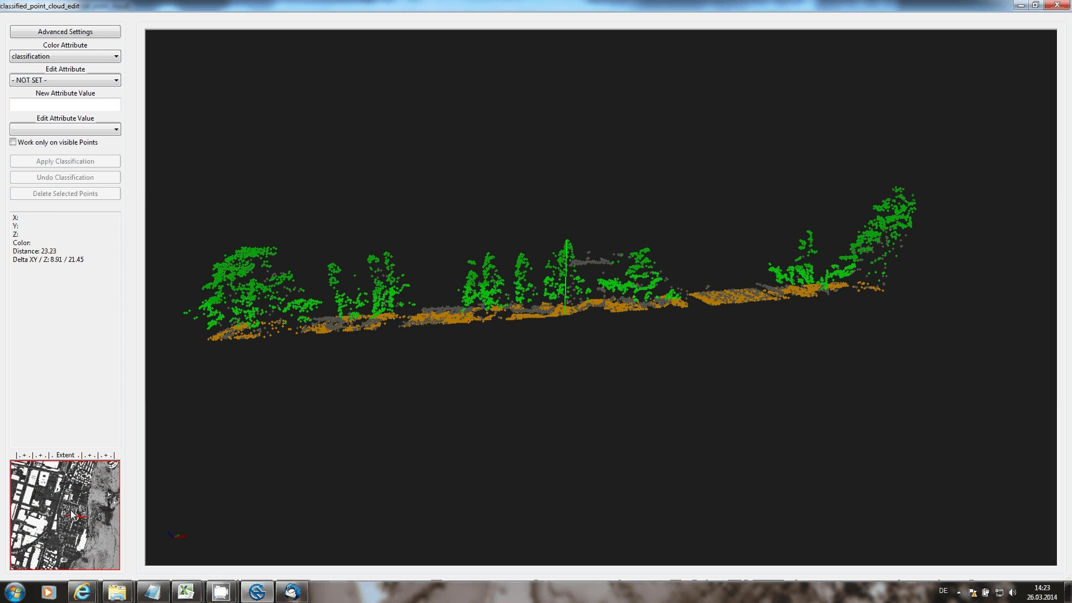
pyautogui.click(335, 250)
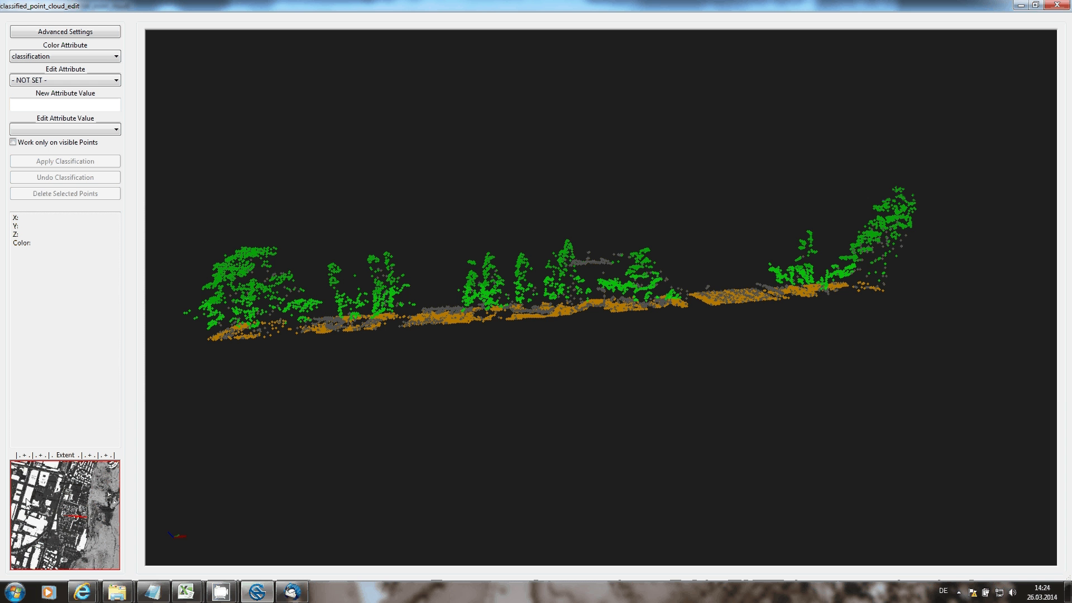
# Load a different block of buildings and streets from the overview map
pyautogui.click(40, 486)
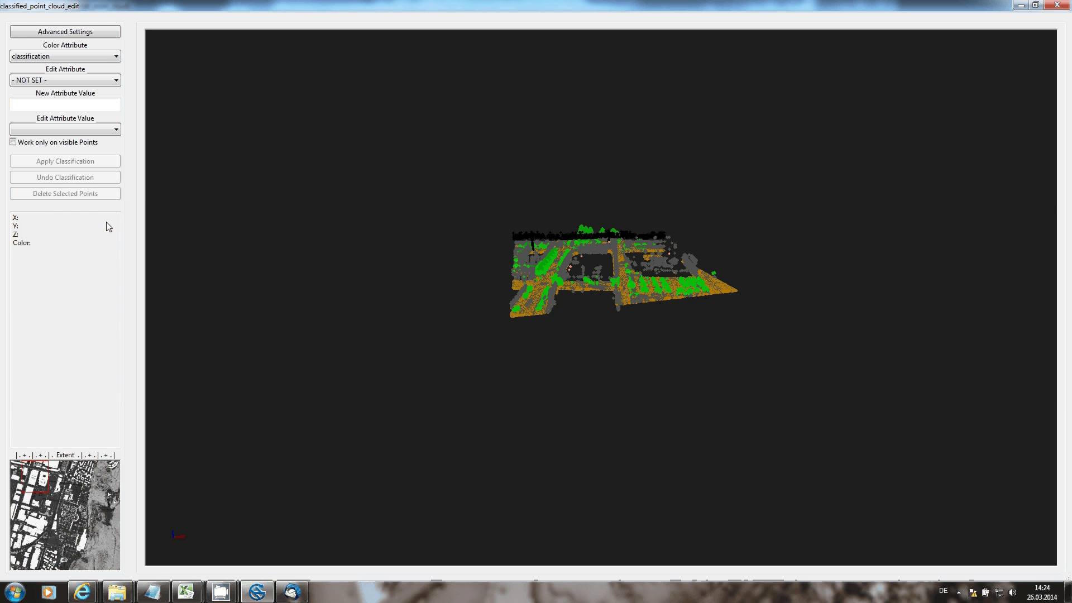
pyautogui.press('z')
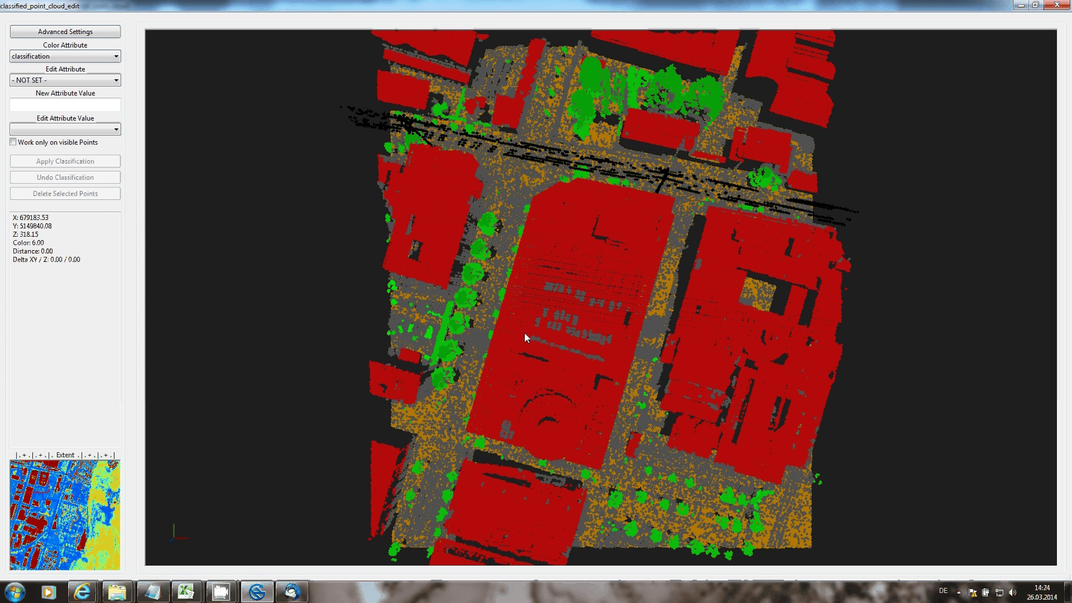
# Set the edit attribute to classification with a new value of 6
pyautogui.click(25, 81)
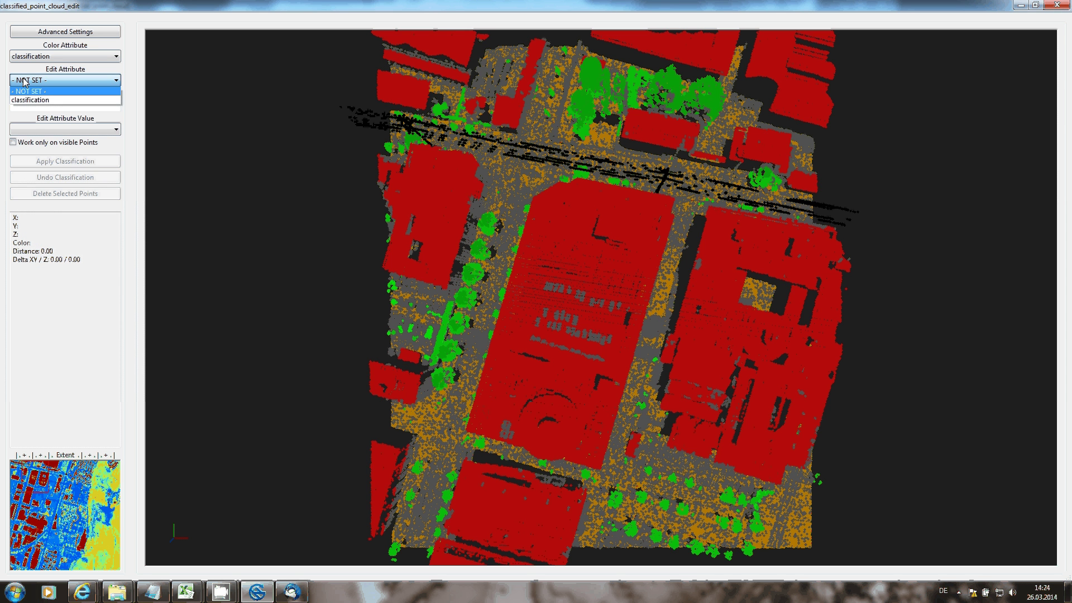
pyautogui.click(28, 102)
pyautogui.write('6')
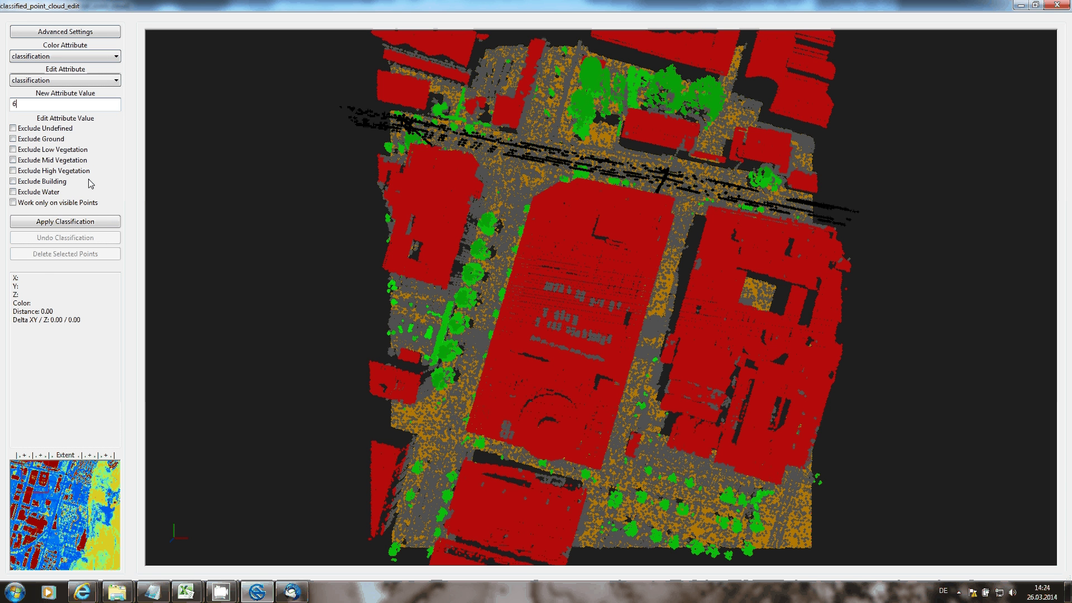
pyautogui.click(536, 345)
pyautogui.click(513, 345)
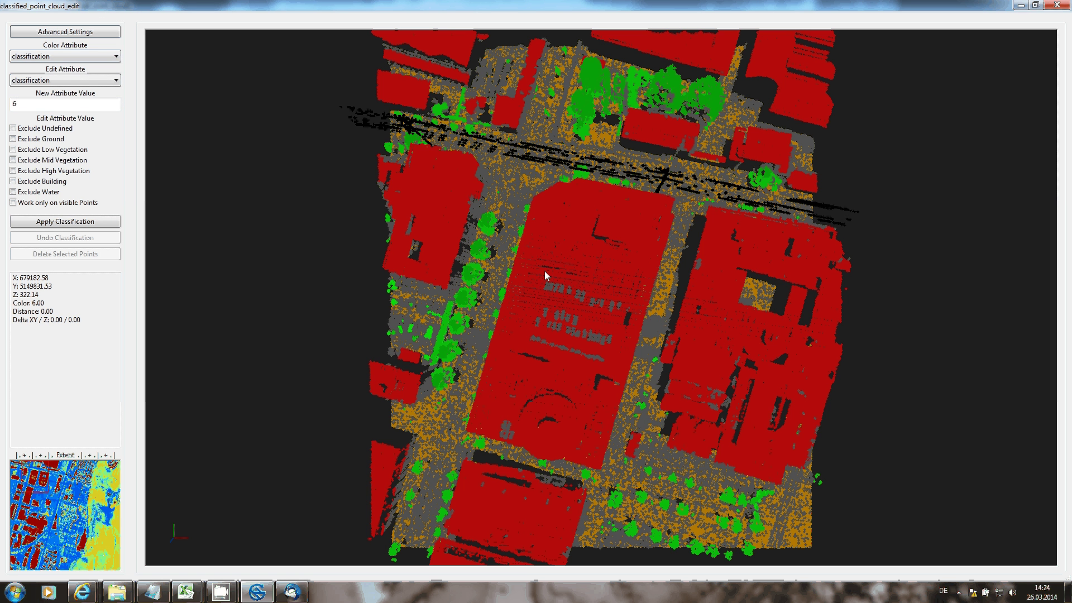
# Enclose the large central building's roof in a polygon to select its points
pyautogui.click(637, 299)
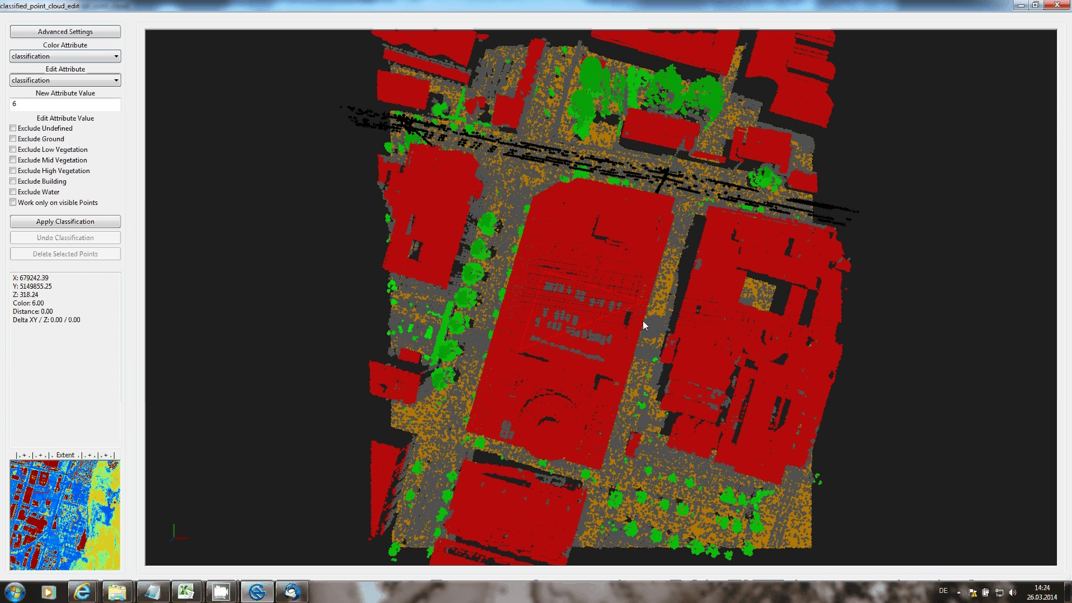
pyautogui.click(611, 367)
pyautogui.rightClick(572, 369)
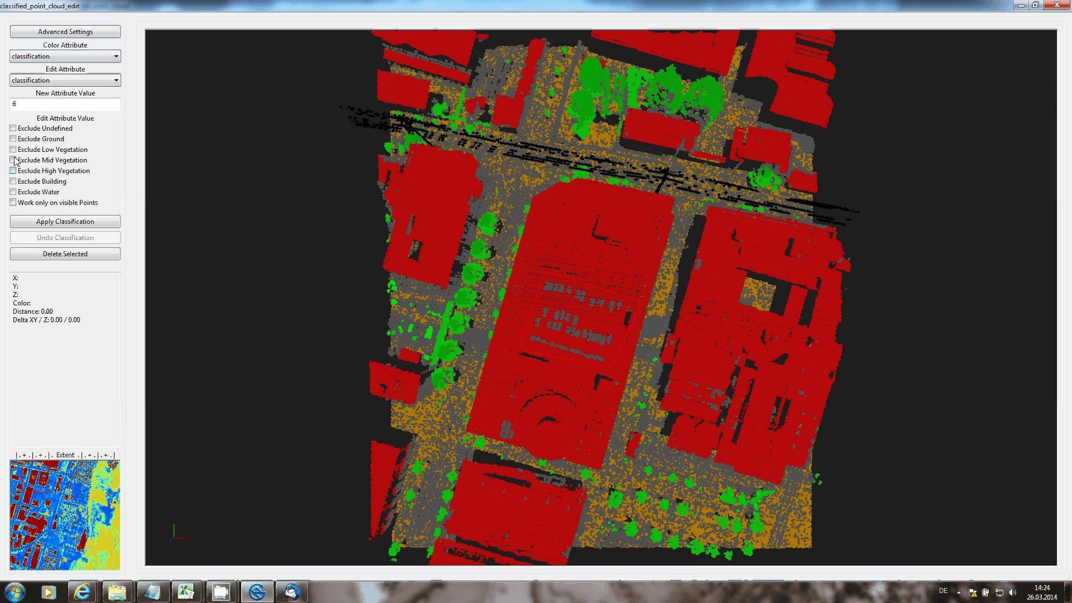
# Apply class 6 to the 15819 selected roof points and tilt the block to show building sides
pyautogui.click(61, 225)
pyautogui.moveTo(491, 247); pyautogui.dragTo(497, 165)
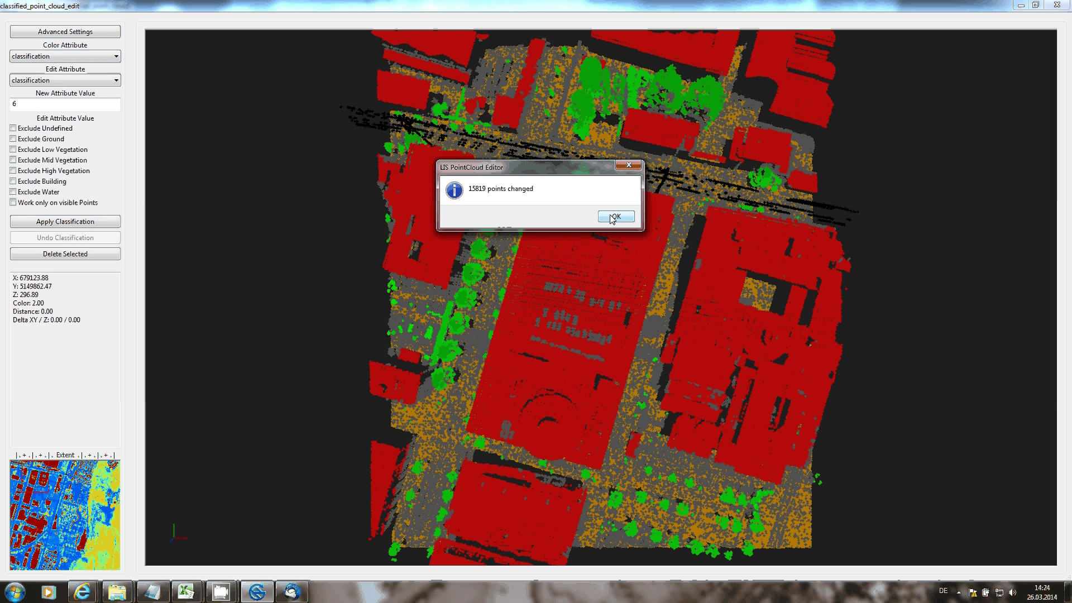
pyautogui.click(614, 218)
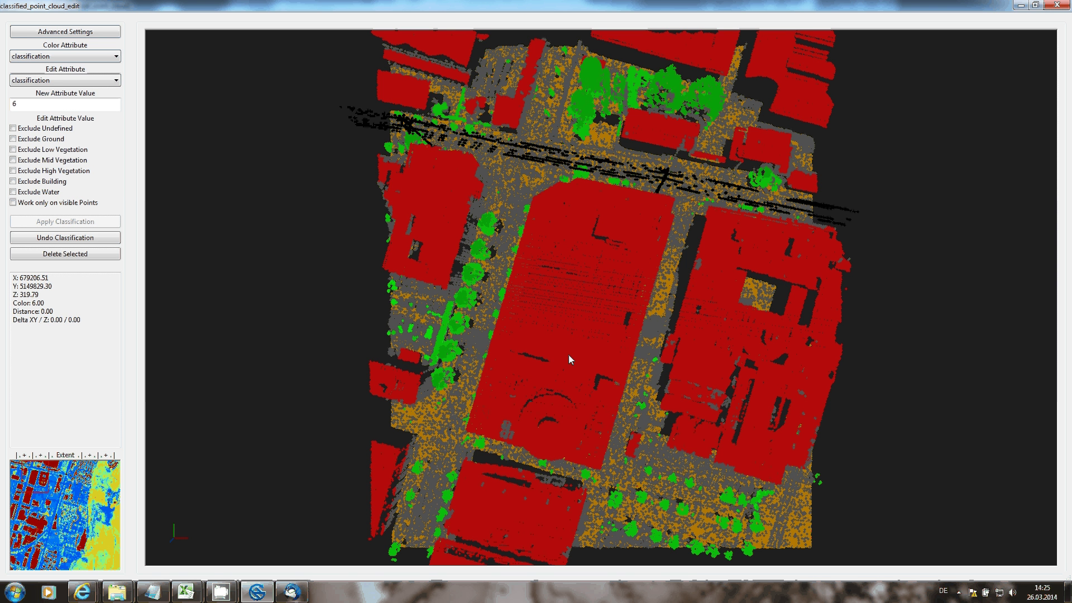
pyautogui.moveTo(568, 354)
pyautogui.mouseDown(button='middle')
pyautogui.moveTo(556, 291)
pyautogui.moveTo(568, 251)
pyautogui.moveTo(573, 318)
pyautogui.mouseUp(button='middle')
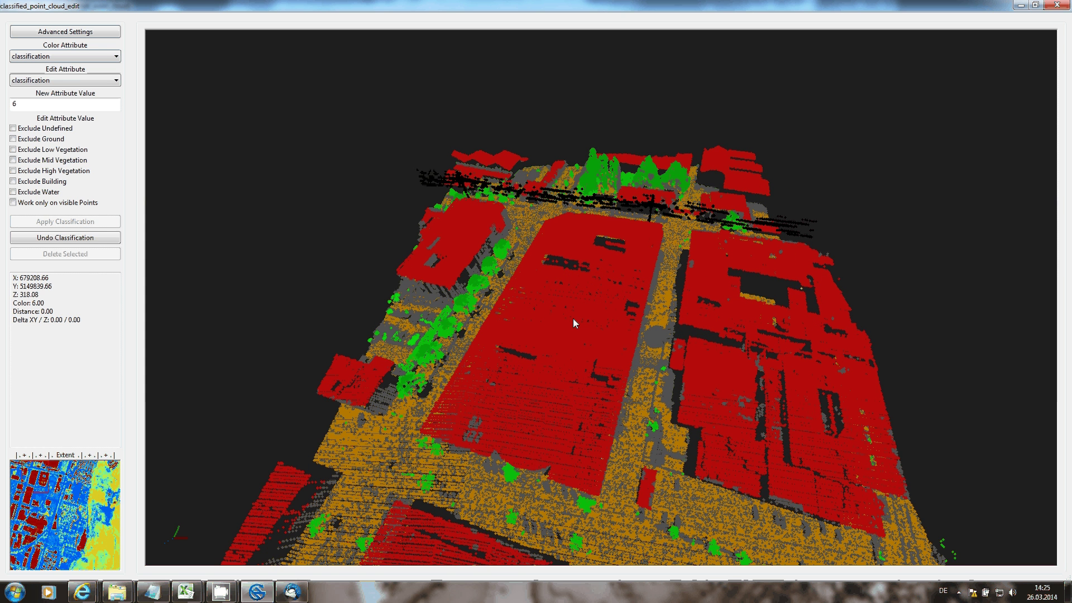